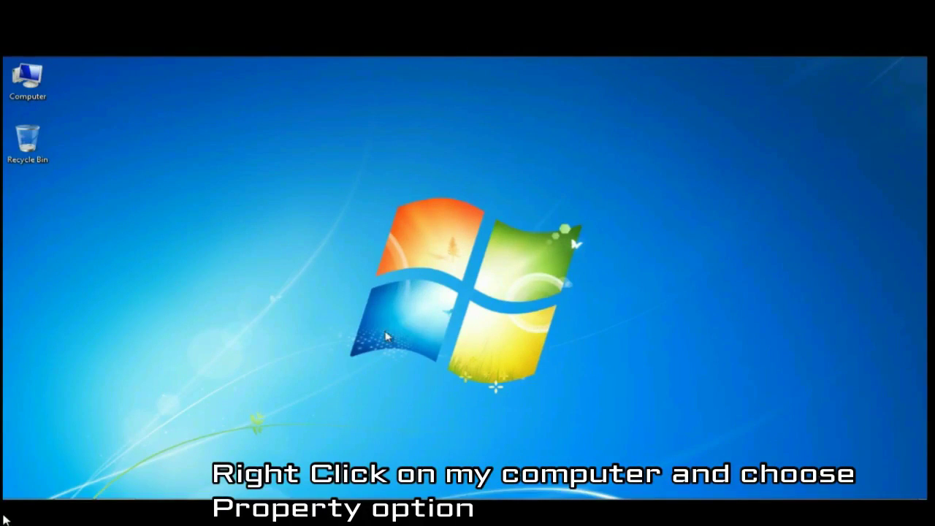
Step: Open Device Manager from Computer's Properties and select the WDC SATA disk under Disk drives
{"action": "right_click", "coordinate": [33, 82]}
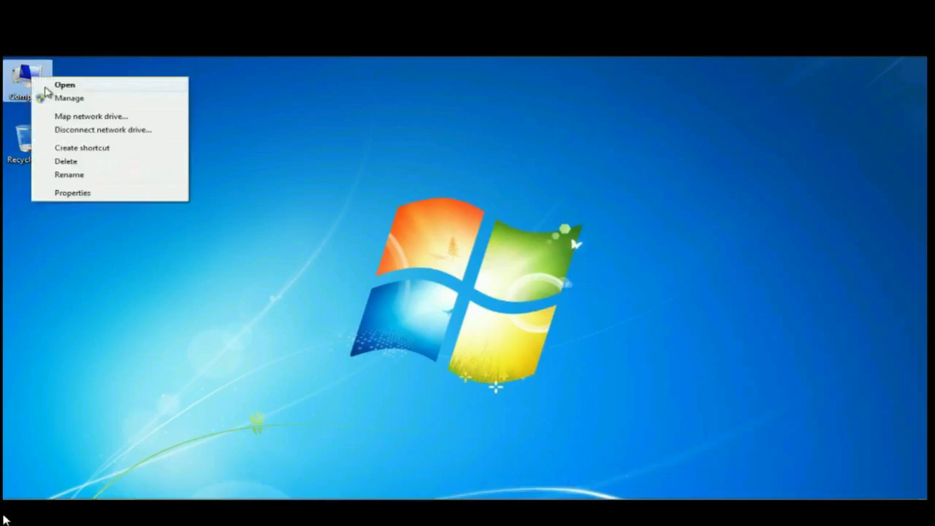
{"action": "left_click", "coordinate": [148, 194]}
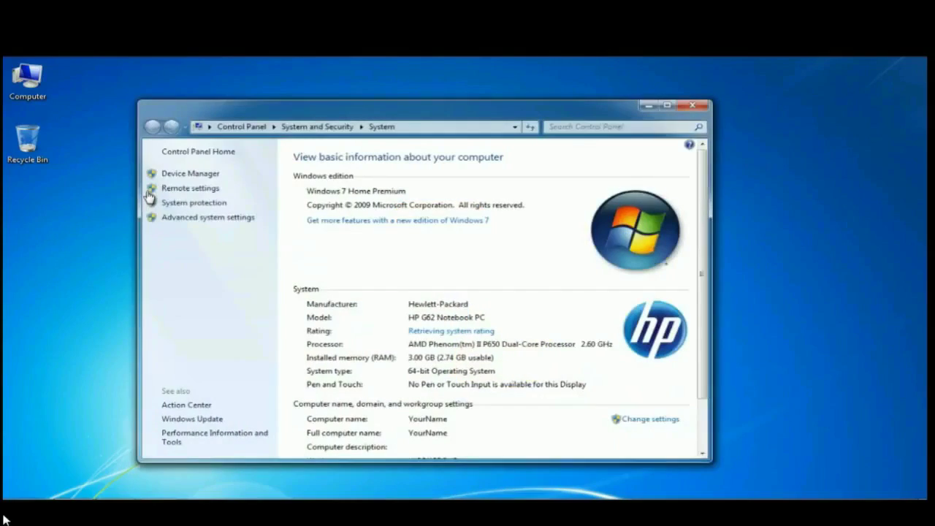
{"action": "left_click", "coordinate": [196, 176]}
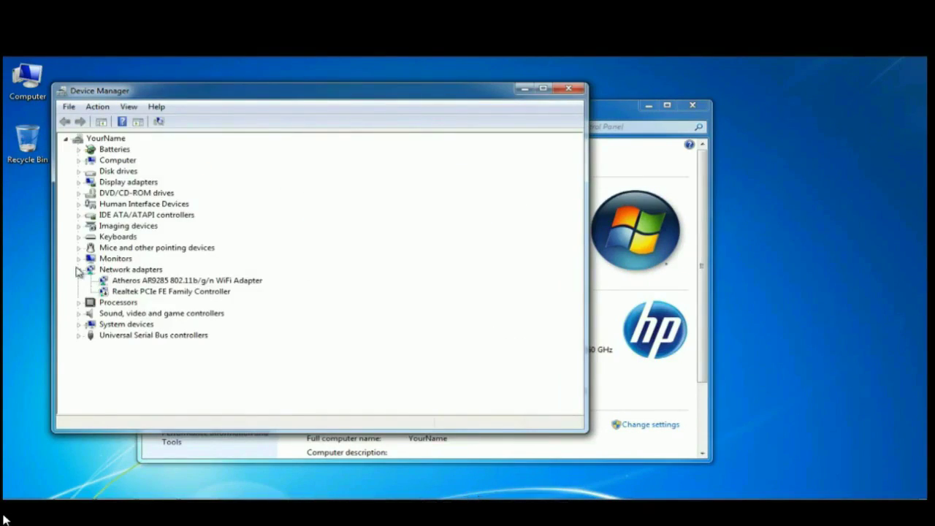
{"action": "left_click", "coordinate": [79, 270]}
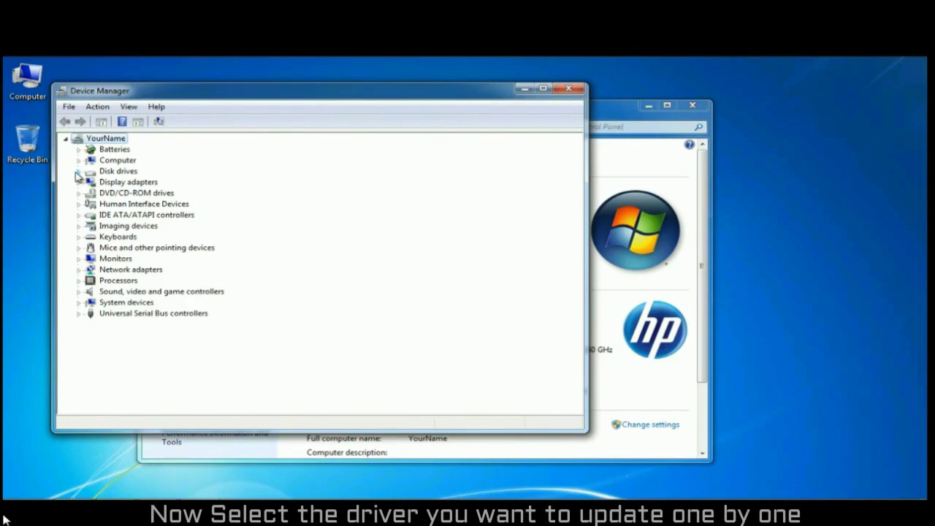
{"action": "left_click", "coordinate": [78, 171]}
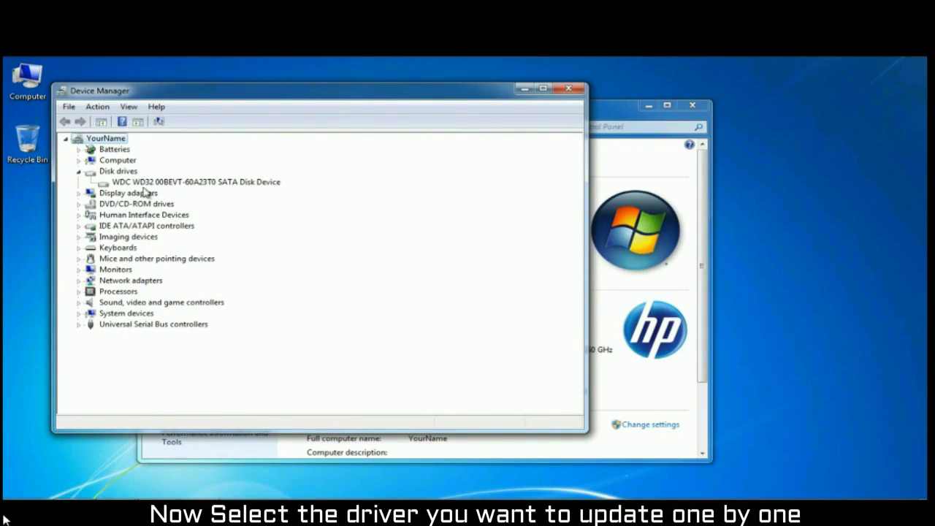
{"action": "left_click", "coordinate": [246, 184]}
Step: From the WDC disk's Driver tab, search automatically for updated driver software
{"action": "right_click", "coordinate": [247, 187]}
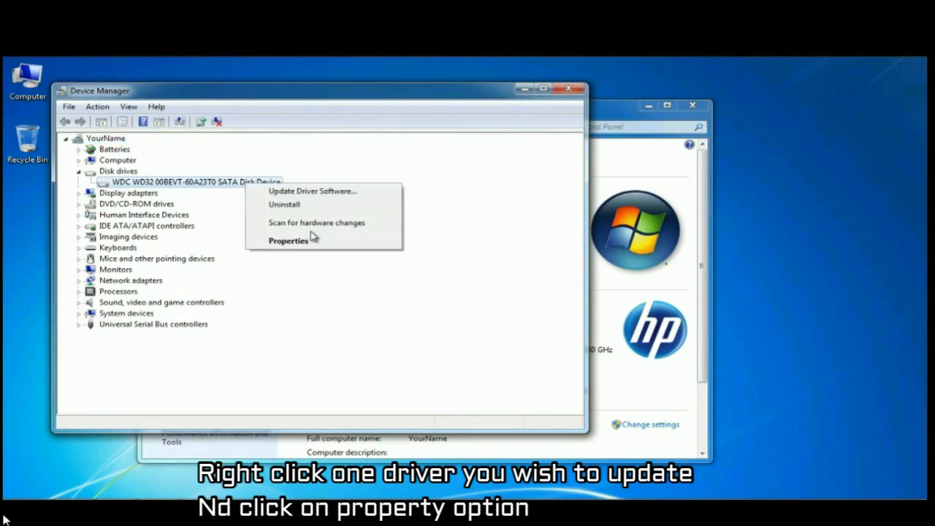
{"action": "left_click", "coordinate": [307, 240]}
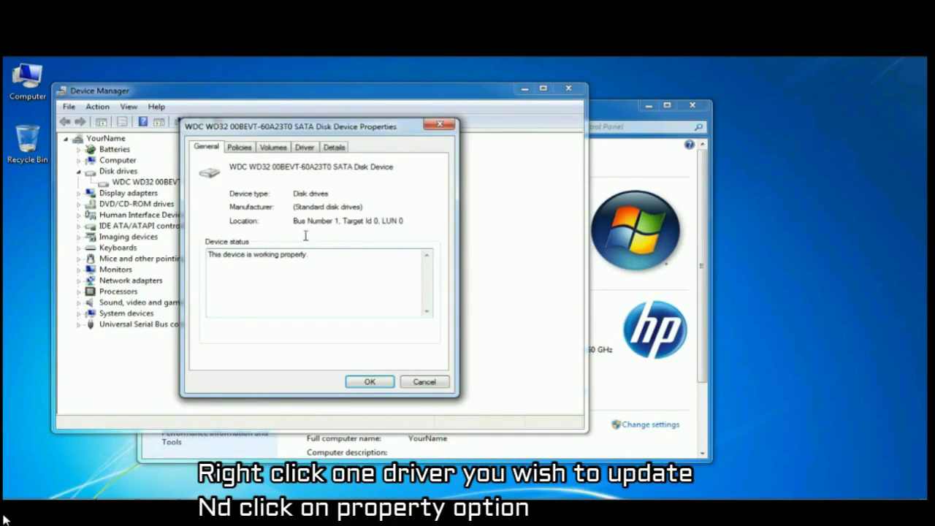
{"action": "left_click", "coordinate": [304, 147]}
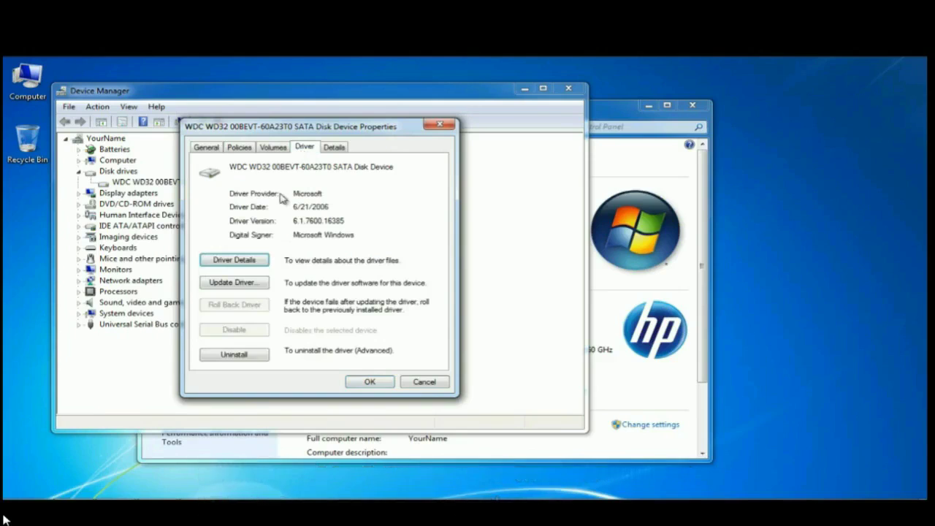
{"action": "left_click", "coordinate": [241, 286]}
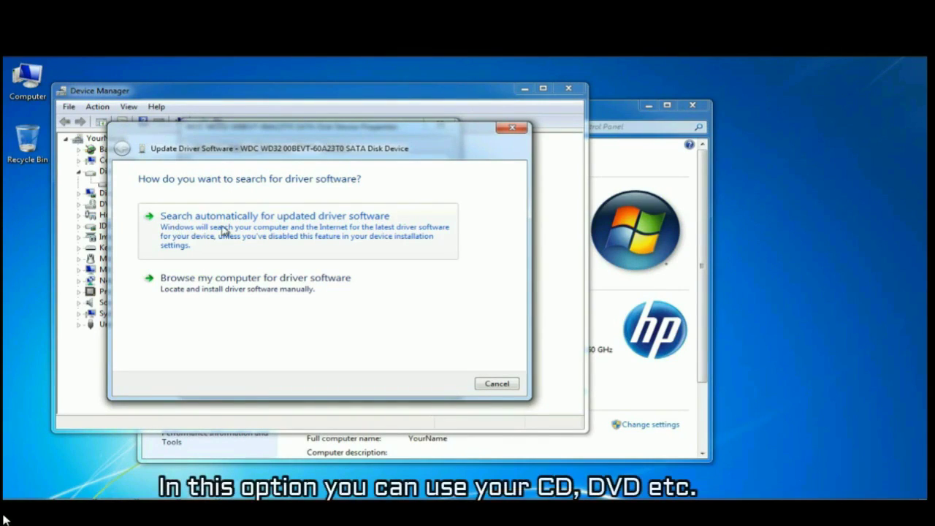
{"action": "left_click", "coordinate": [336, 230]}
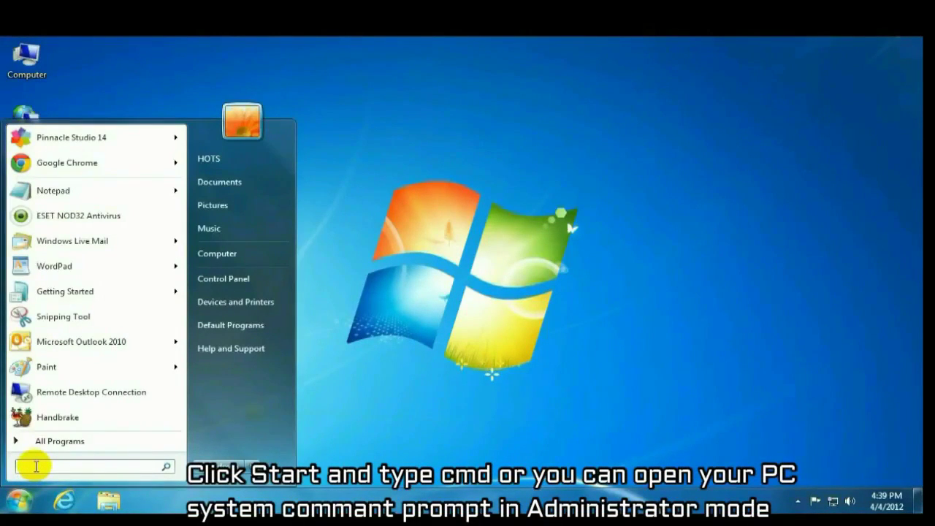
Step: Search the Start menu for cmd and run cmd.exe as administrator
{"action": "type", "text": "cmd"}
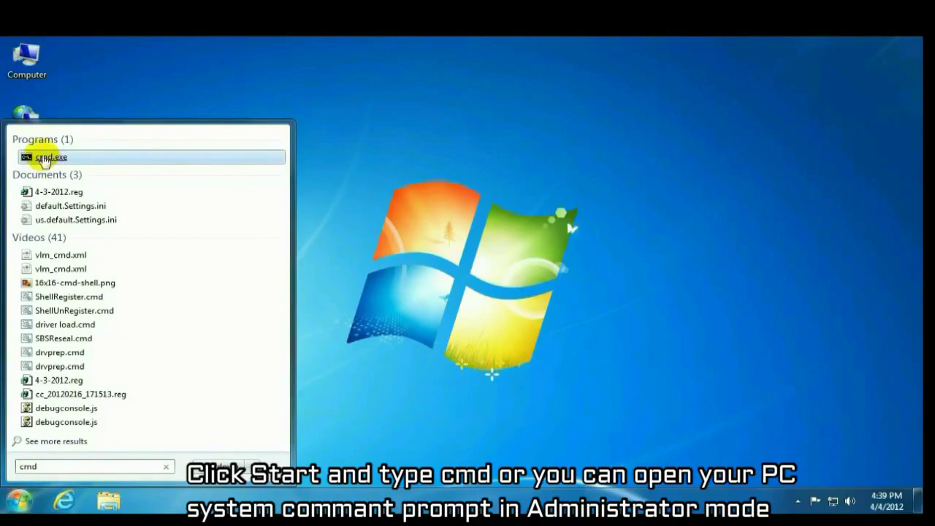
{"action": "right_click", "coordinate": [51, 161]}
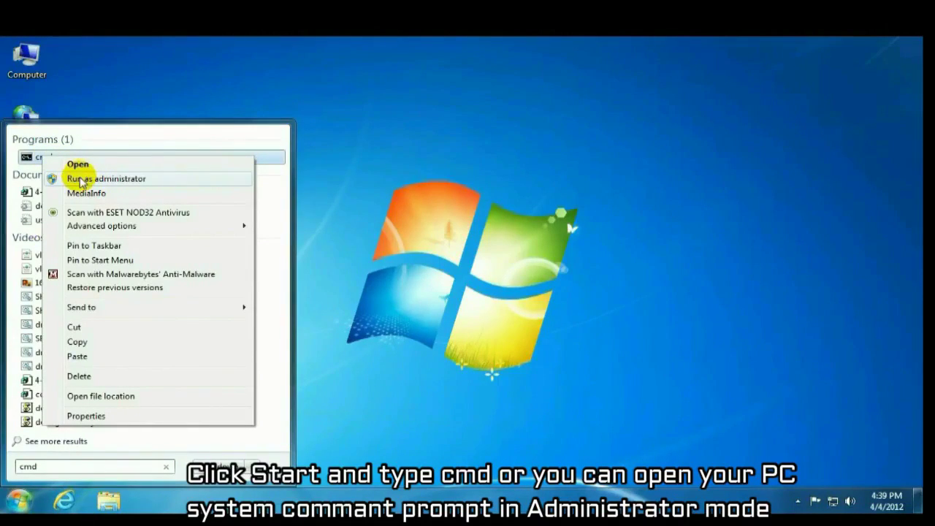
{"action": "left_click", "coordinate": [80, 179]}
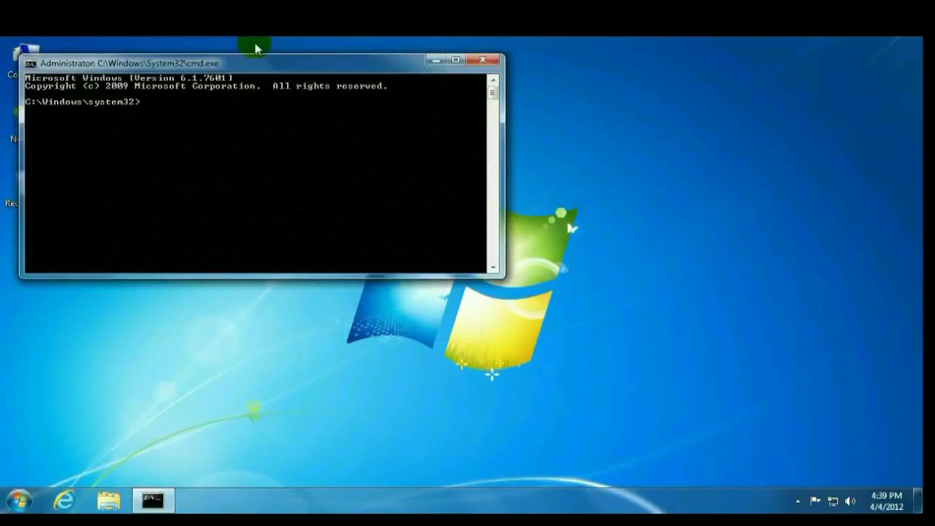
Step: Run sfc /scannow in the administrator Command Prompt
{"action": "left_click_drag", "start_coordinate": [255, 49], "coordinate": [365, 136]}
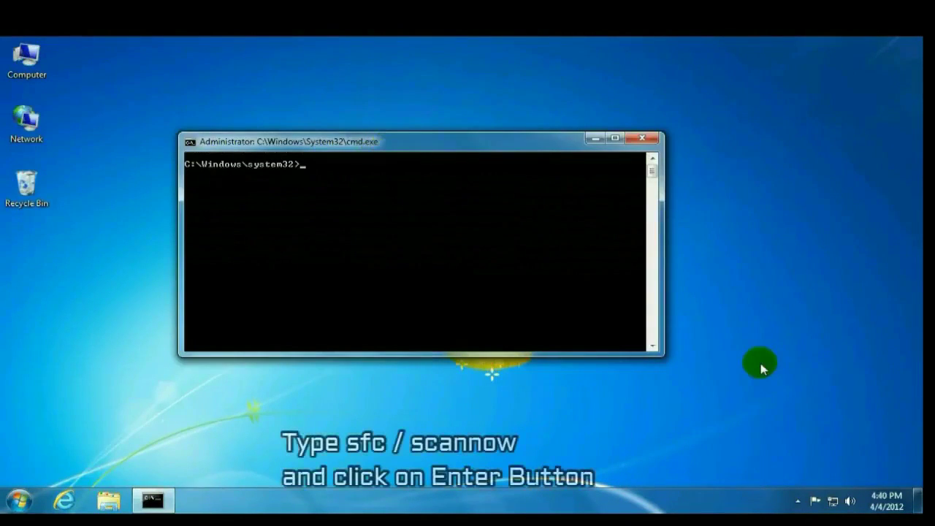
{"action": "type", "text": "fc"}
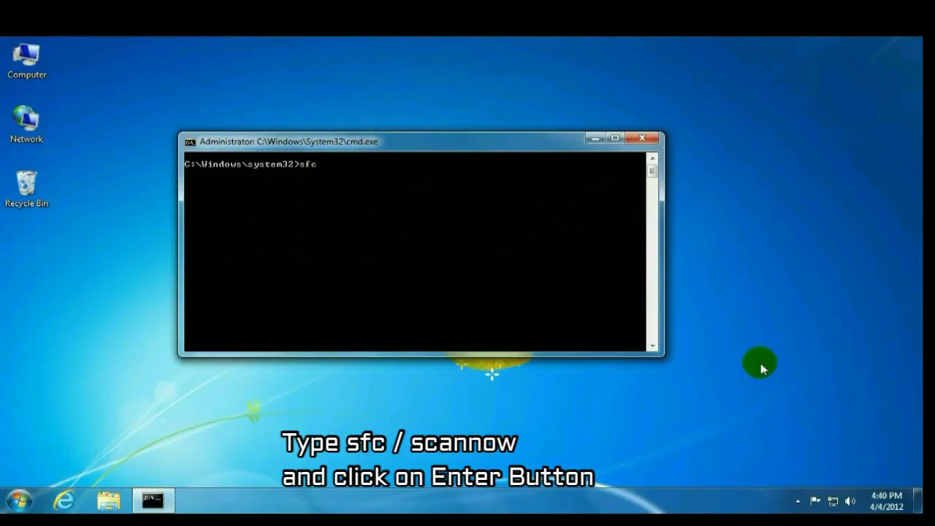
{"action": "type", "text": " /scannow"}
{"action": "key", "text": "Return"}
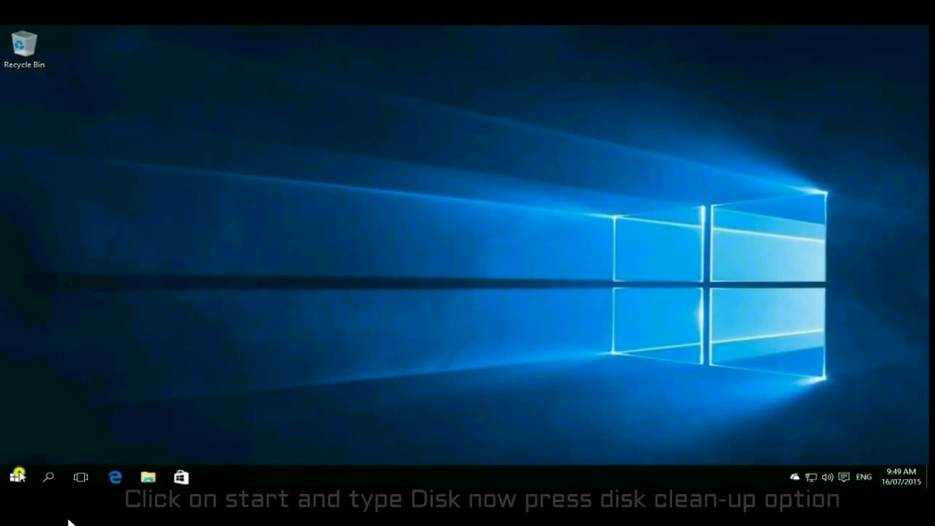
Step: Search the Start menu for 'disk' and launch Disk Cleanup on drive C:
{"action": "left_click", "coordinate": [15, 478]}
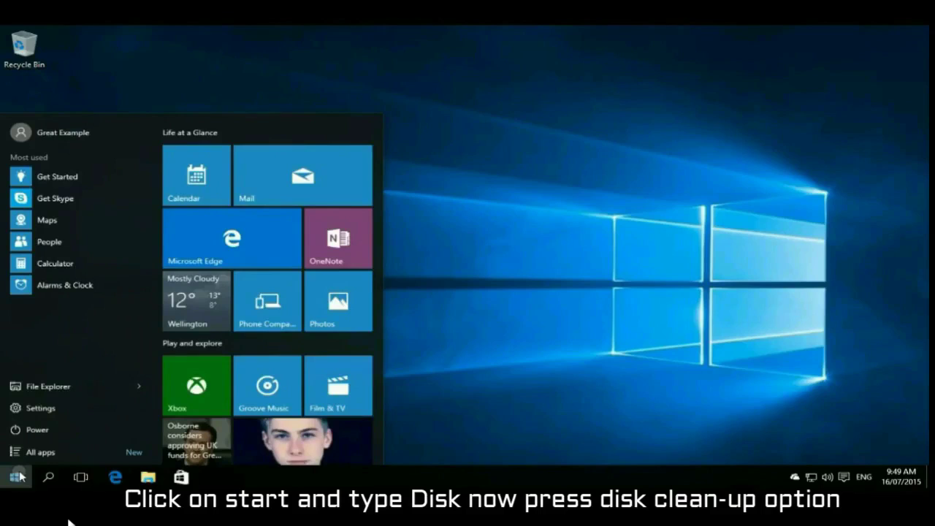
{"action": "type", "text": "disk"}
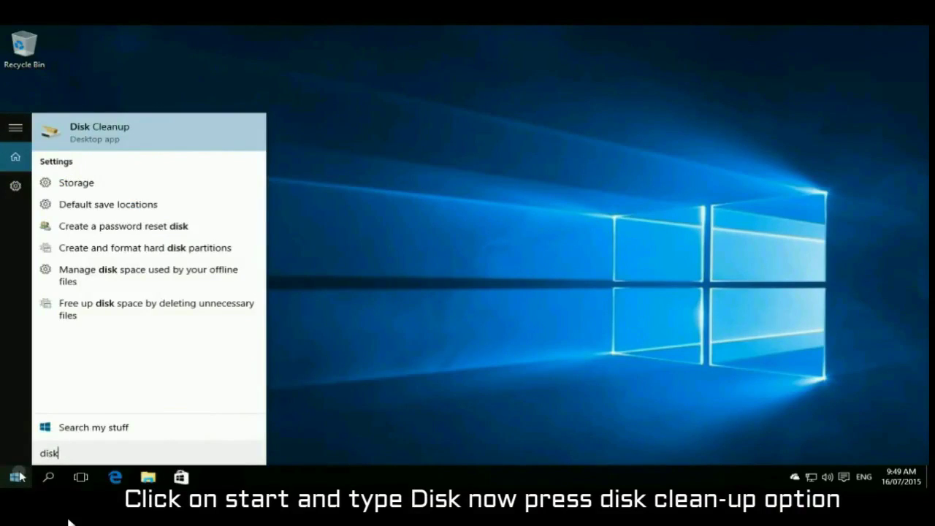
{"action": "left_click", "coordinate": [131, 128]}
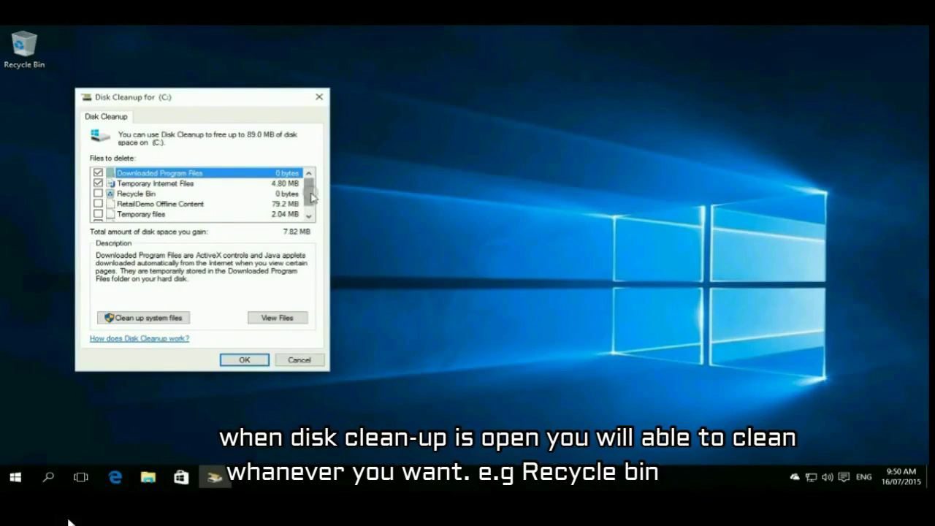
{"action": "left_click_drag", "start_coordinate": [308, 194], "coordinate": [310, 184]}
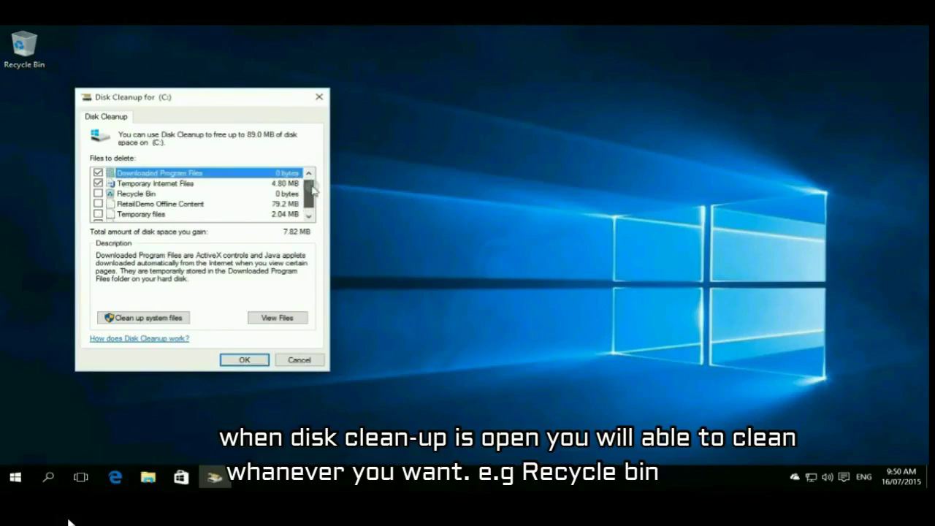
Step: Recalculate drive C: cleanup with Clean up system files, reaching 16.1 GB freeable
{"action": "left_click", "coordinate": [155, 326]}
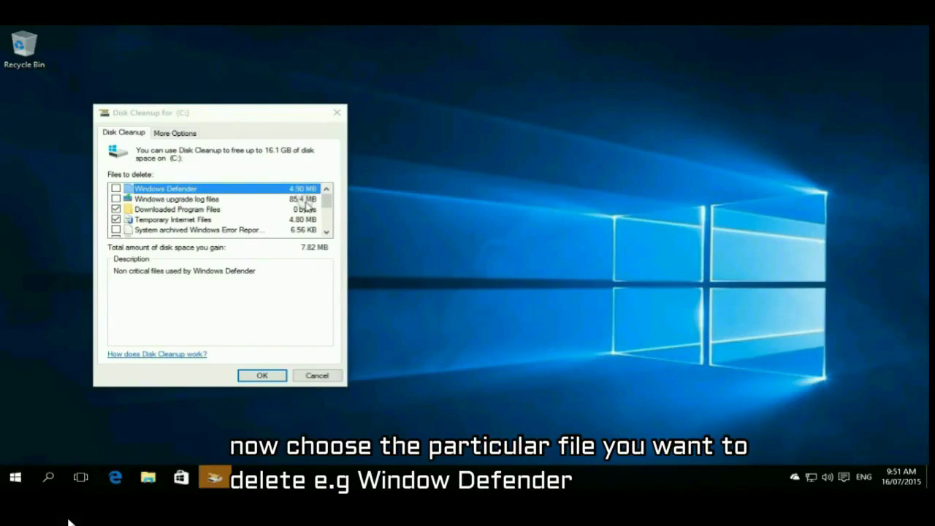
Step: Tick Previous Windows installation(s) and Temporary Windows installation files, totalling 15.9 GB to gain
{"action": "left_click_drag", "start_coordinate": [326, 201], "coordinate": [330, 214]}
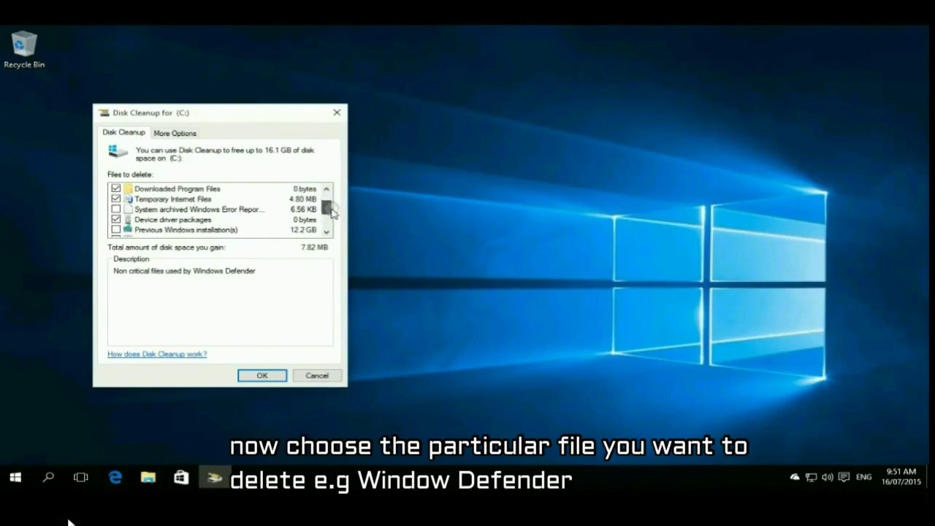
{"action": "left_click", "coordinate": [179, 231]}
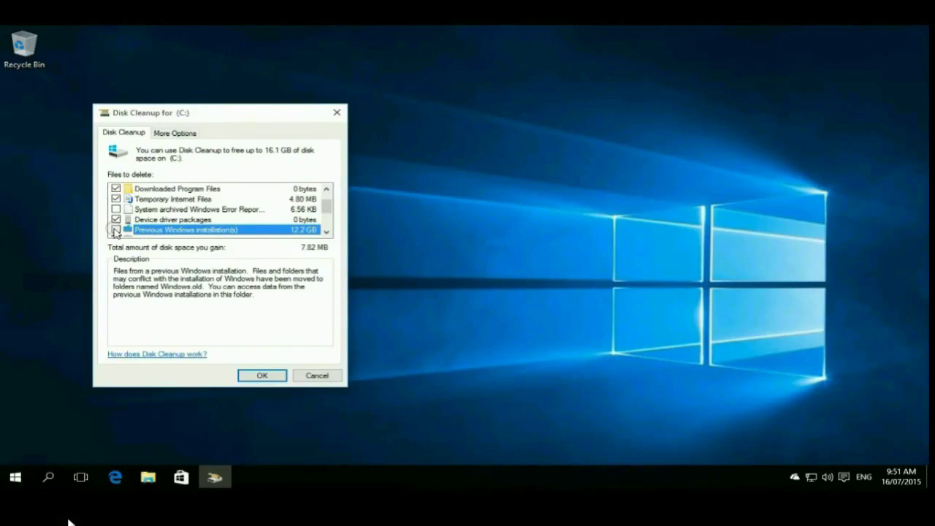
{"action": "left_click", "coordinate": [115, 230]}
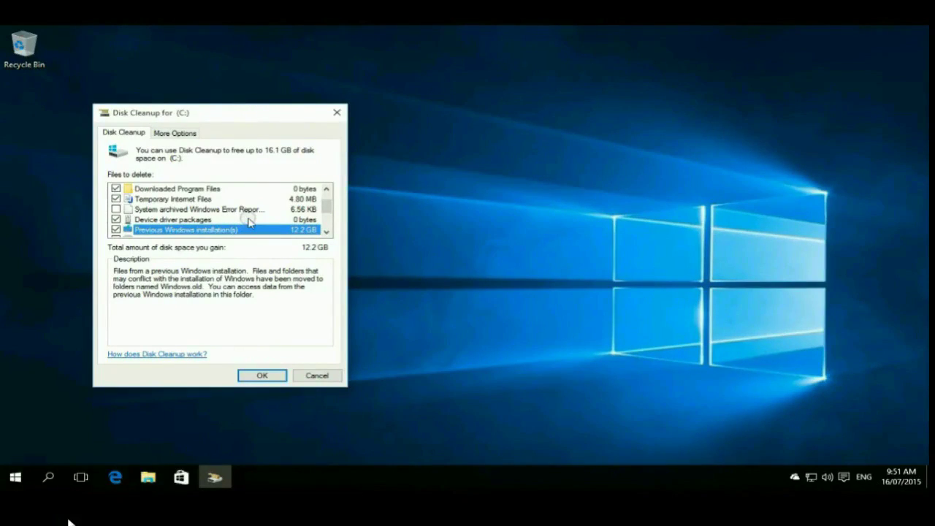
{"action": "scroll", "coordinate": [249, 213], "scroll_direction": "down", "scroll_amount": 1}
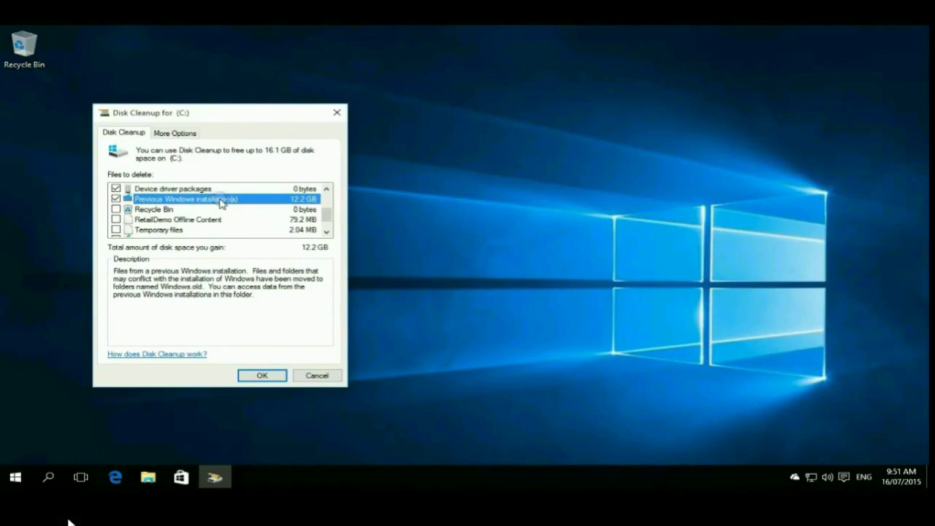
{"action": "scroll", "coordinate": [215, 212], "scroll_direction": "down", "scroll_amount": 1}
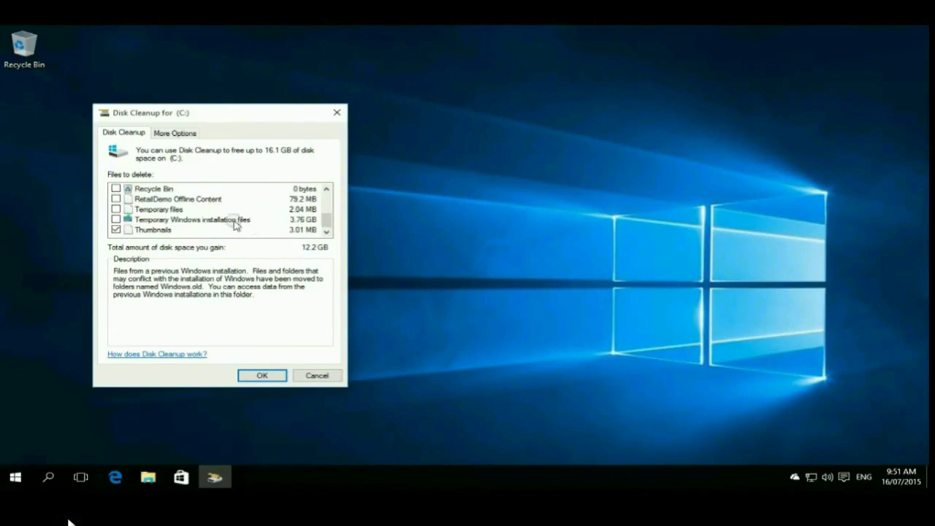
{"action": "left_click", "coordinate": [219, 221]}
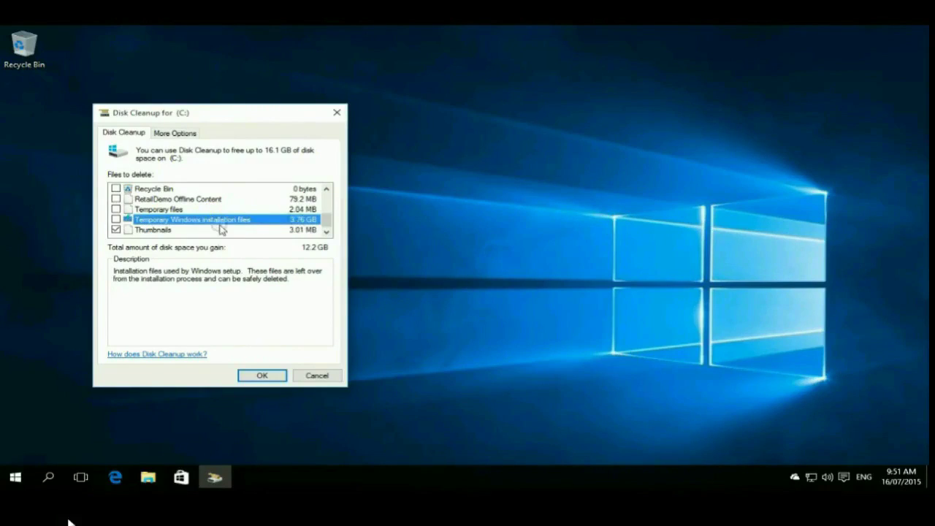
{"action": "left_click", "coordinate": [115, 220]}
Step: Confirm permanently deleting the marked files with OK and Delete Files
{"action": "left_click", "coordinate": [272, 380]}
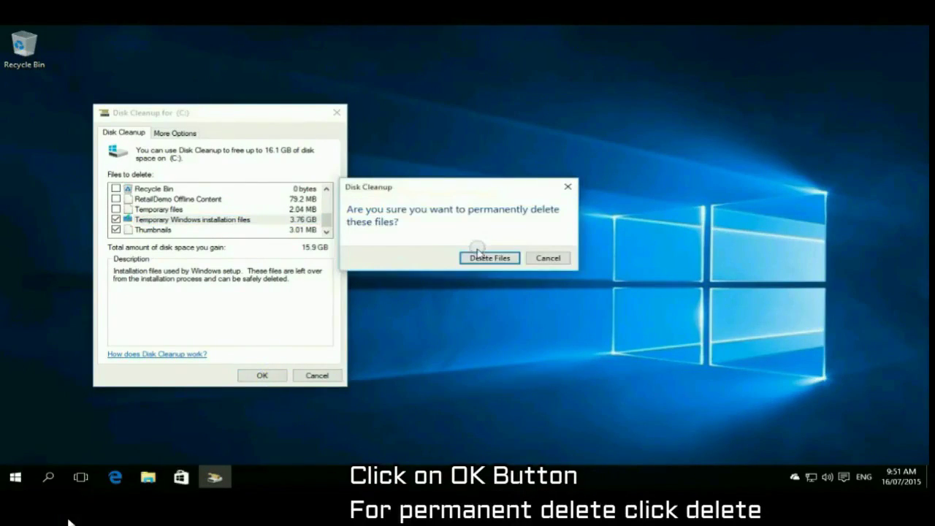
{"action": "left_click", "coordinate": [488, 258]}
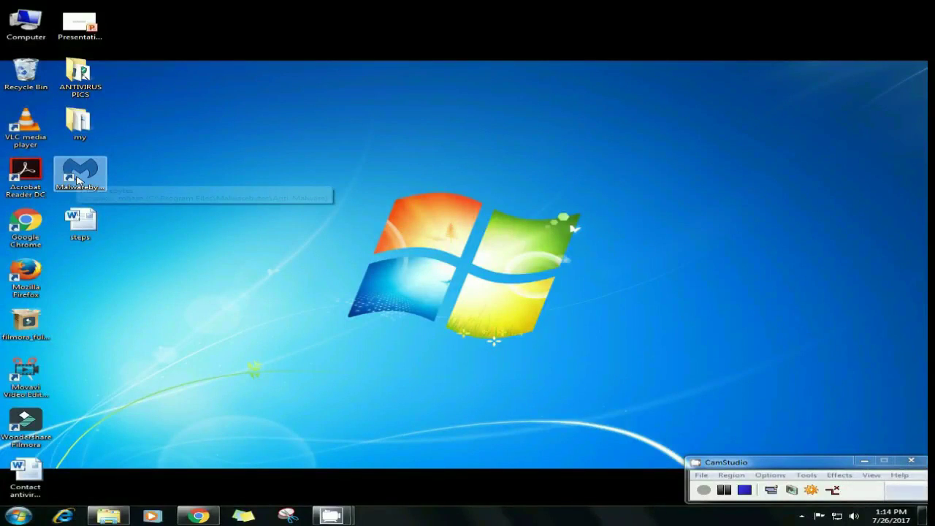
Step: Launch Malwarebytes from its desktop shortcut
{"action": "left_click", "coordinate": [78, 181]}
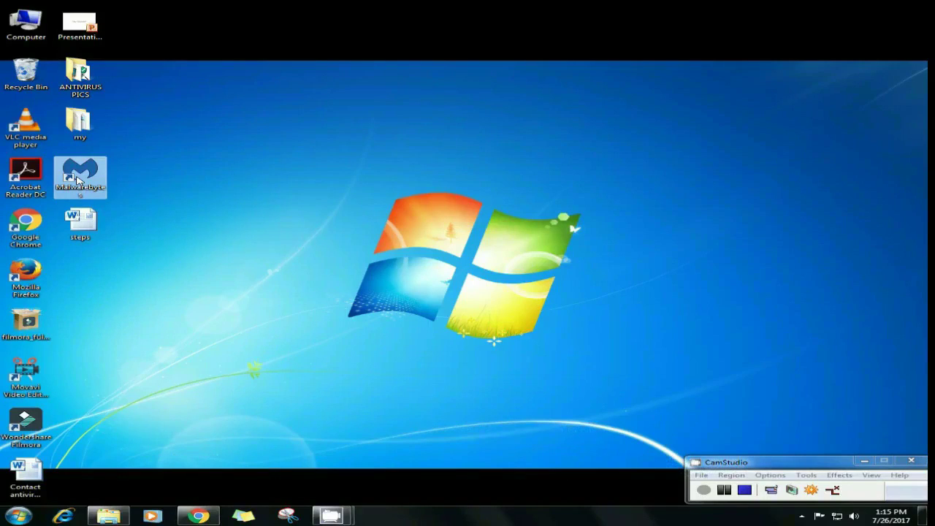
{"action": "double_click", "coordinate": [79, 181]}
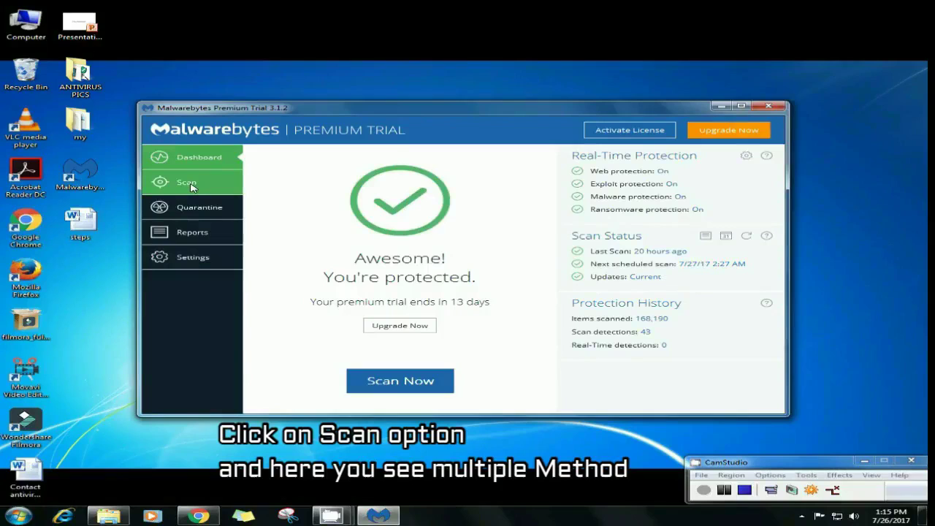
Step: Compare the Threat, Hyper and Custom scan methods, then configure a Custom Scan
{"action": "left_click", "coordinate": [192, 188]}
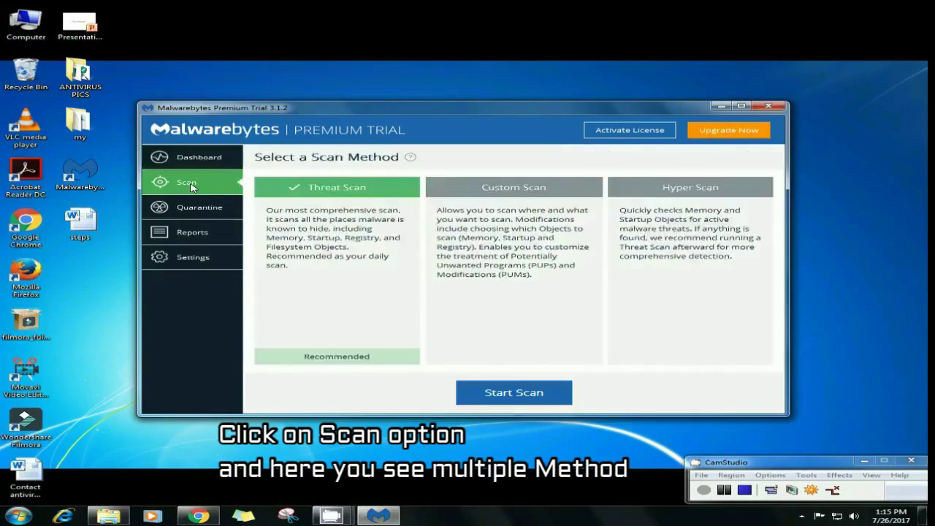
{"action": "left_click", "coordinate": [491, 318]}
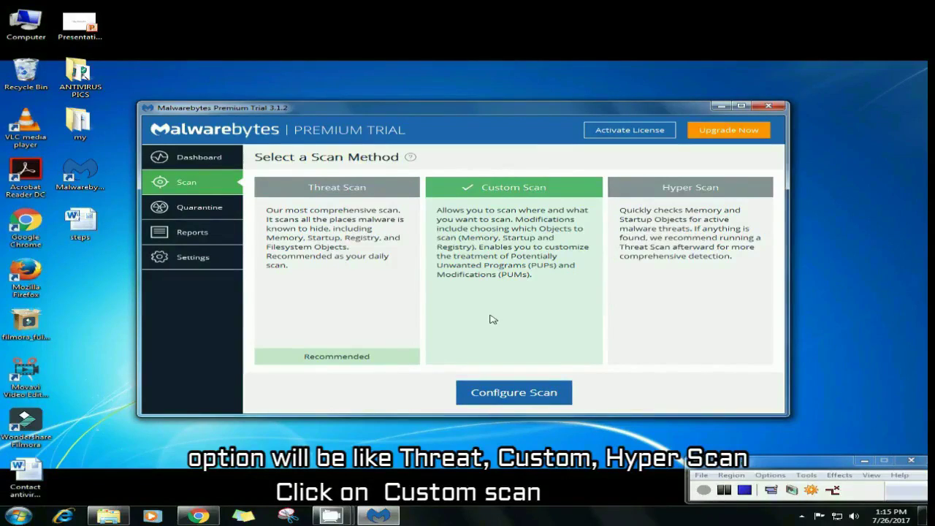
{"action": "left_click", "coordinate": [337, 315]}
{"action": "left_click", "coordinate": [647, 282]}
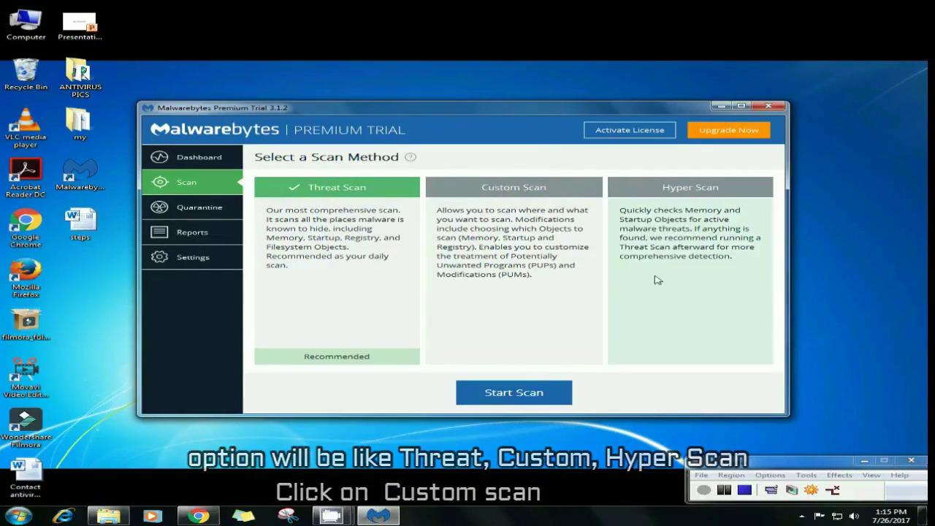
{"action": "left_click", "coordinate": [533, 310]}
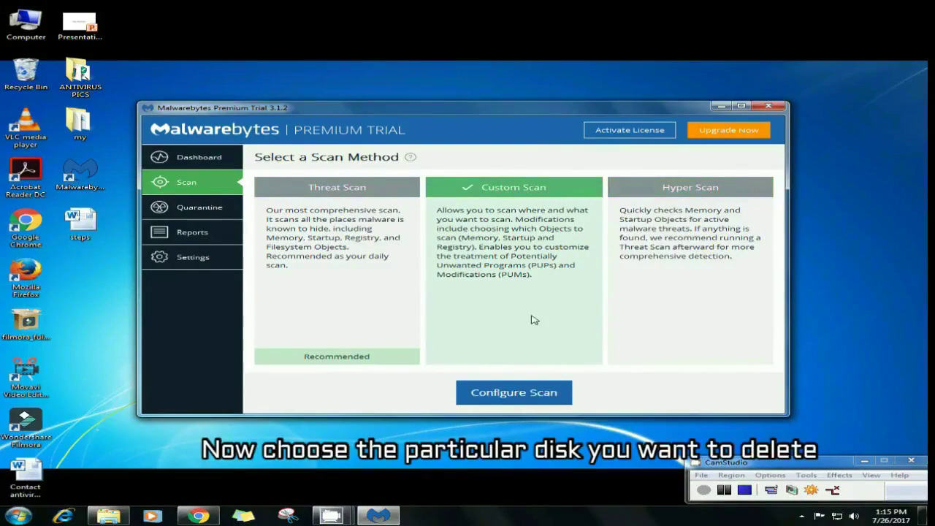
{"action": "left_click", "coordinate": [521, 397]}
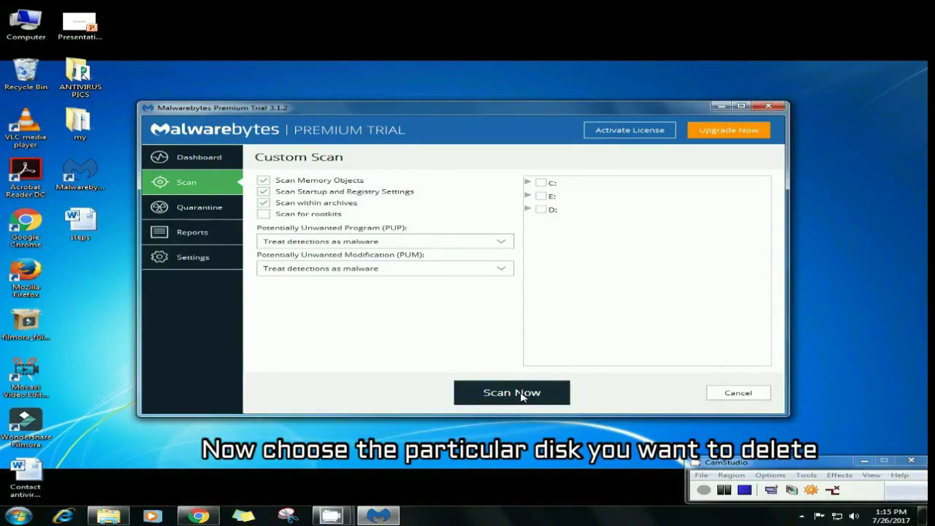
Step: Tick drives C:, E: and D: and start the Malwarebytes custom scan
{"action": "left_click", "coordinate": [541, 182]}
{"action": "left_click", "coordinate": [541, 196]}
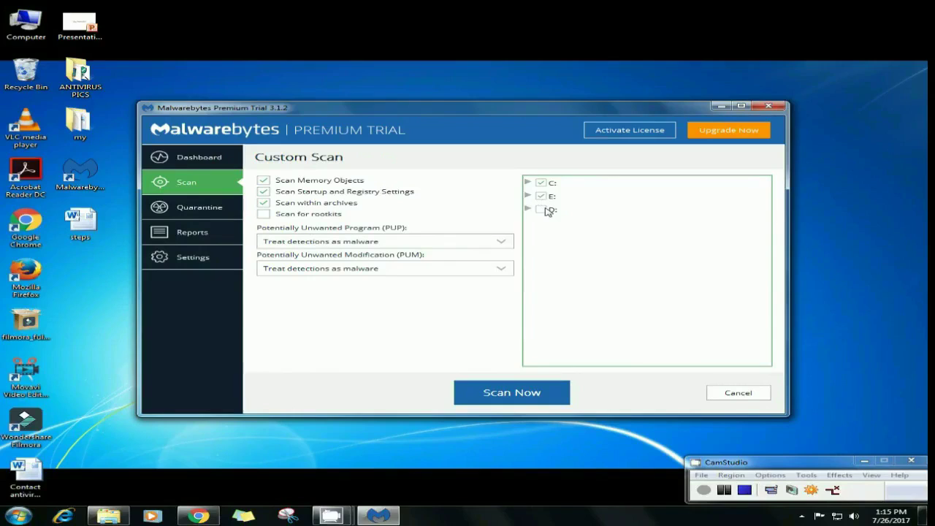
{"action": "left_click", "coordinate": [547, 209]}
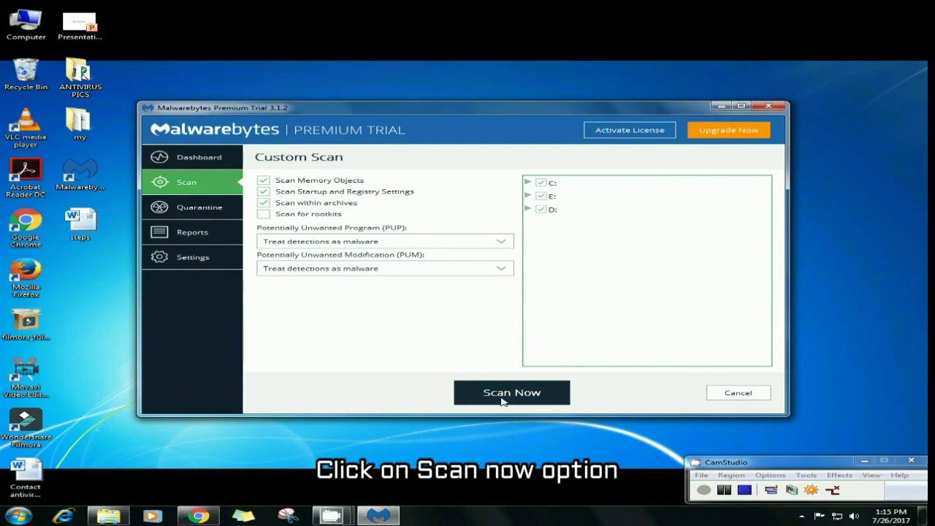
{"action": "left_click", "coordinate": [502, 398]}
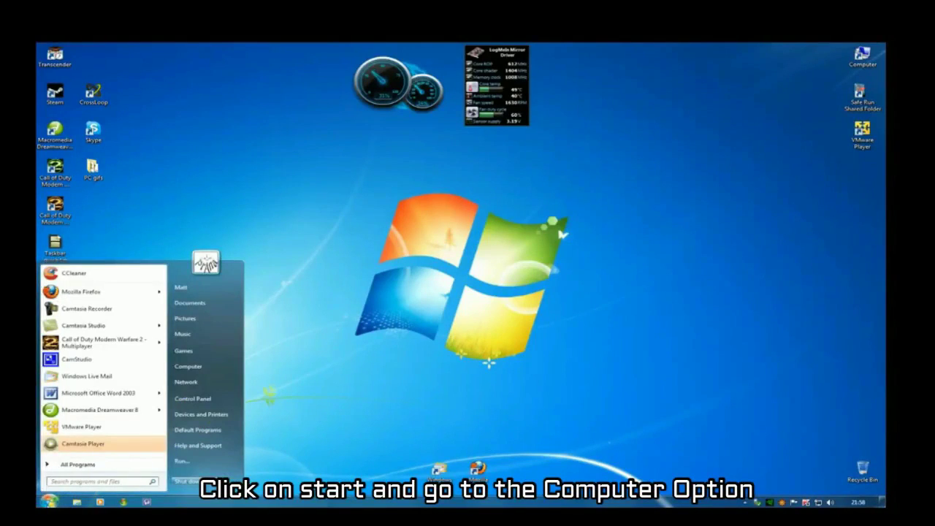
Step: Open the Properties of Computer from the Start menu to view basic system information
{"action": "right_click", "coordinate": [213, 369]}
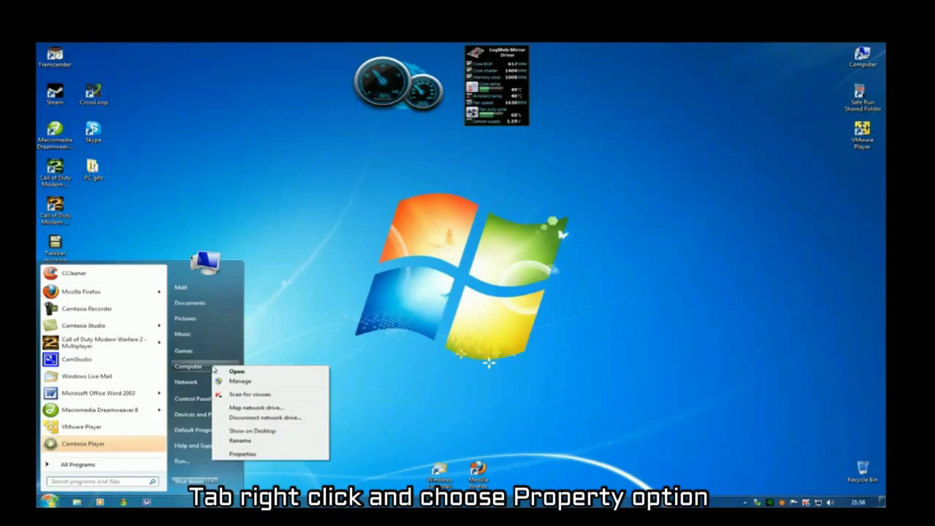
{"action": "left_click", "coordinate": [280, 455]}
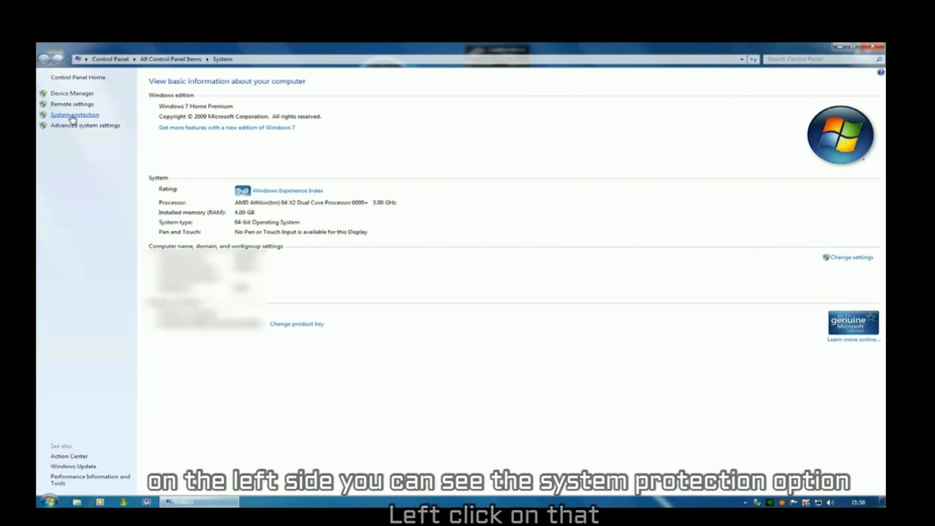
Step: Open the System protection settings and move the System Properties dialog to the screen centre
{"action": "left_click", "coordinate": [73, 116]}
{"action": "left_click_drag", "start_coordinate": [231, 128], "coordinate": [484, 188]}
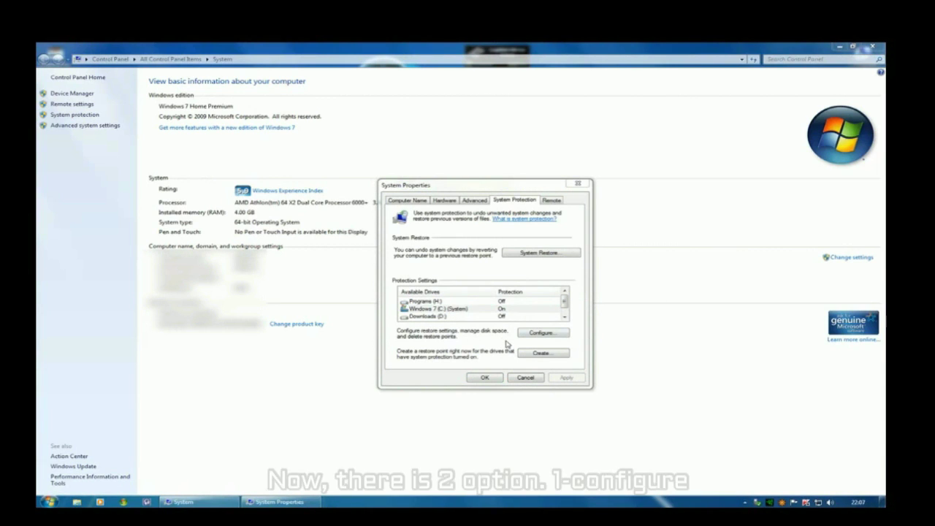
{"action": "left_click", "coordinate": [534, 334]}
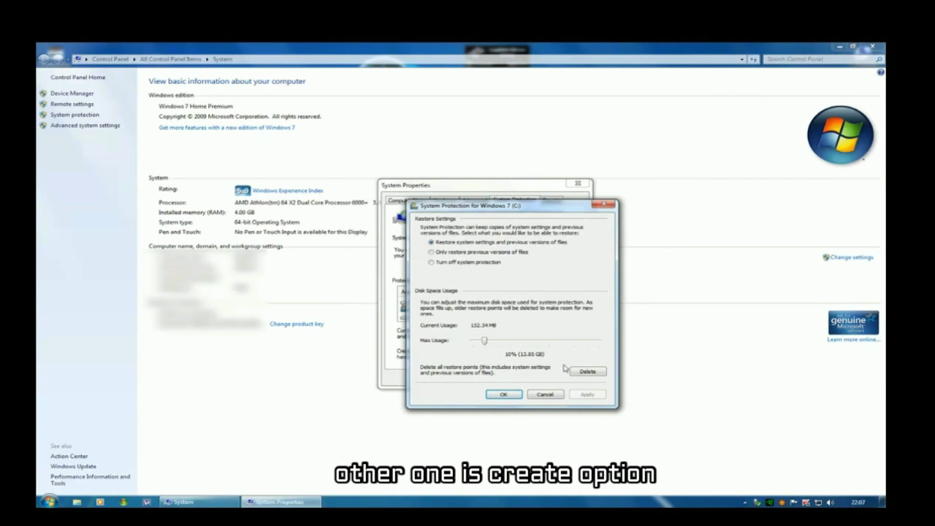
{"action": "left_click", "coordinate": [504, 394]}
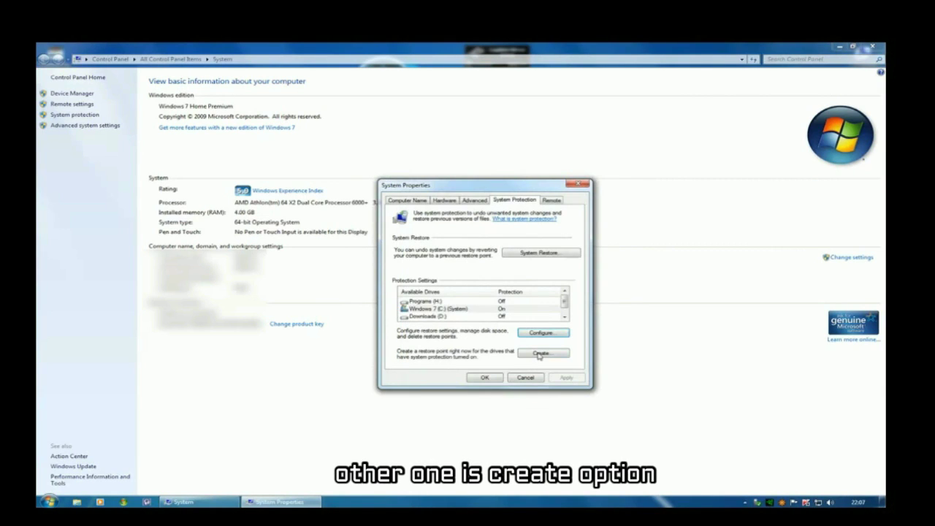
{"action": "left_click_drag", "start_coordinate": [485, 188], "coordinate": [487, 152]}
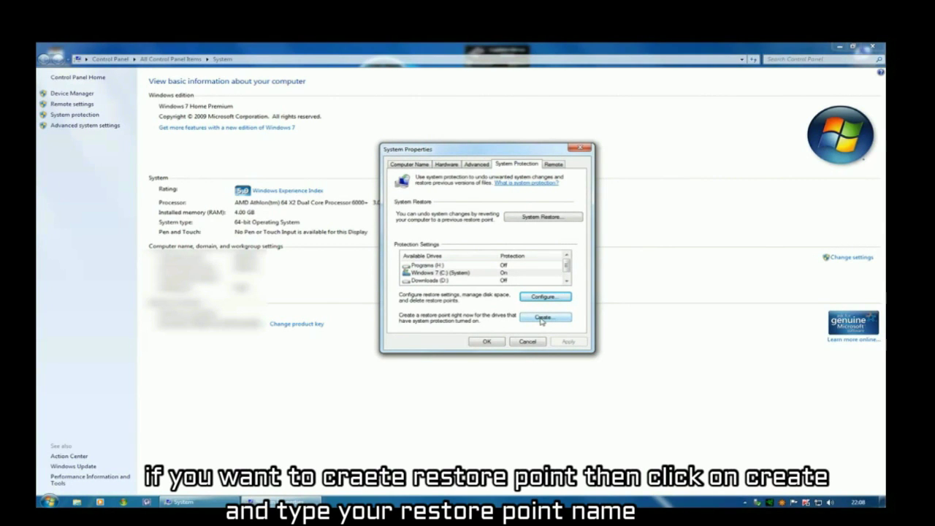
Step: Create a restore point named 'Test' and dismiss the success confirmation
{"action": "left_click", "coordinate": [542, 319]}
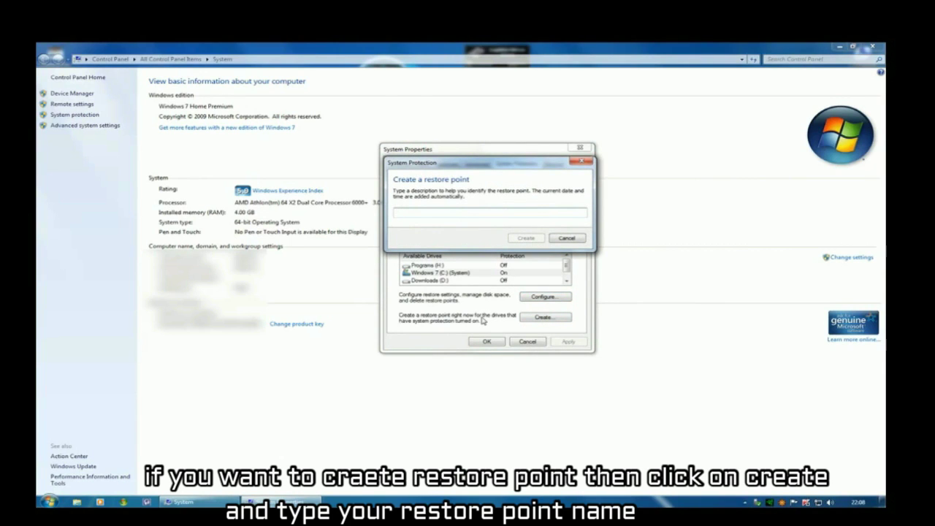
{"action": "type", "text": "Test"}
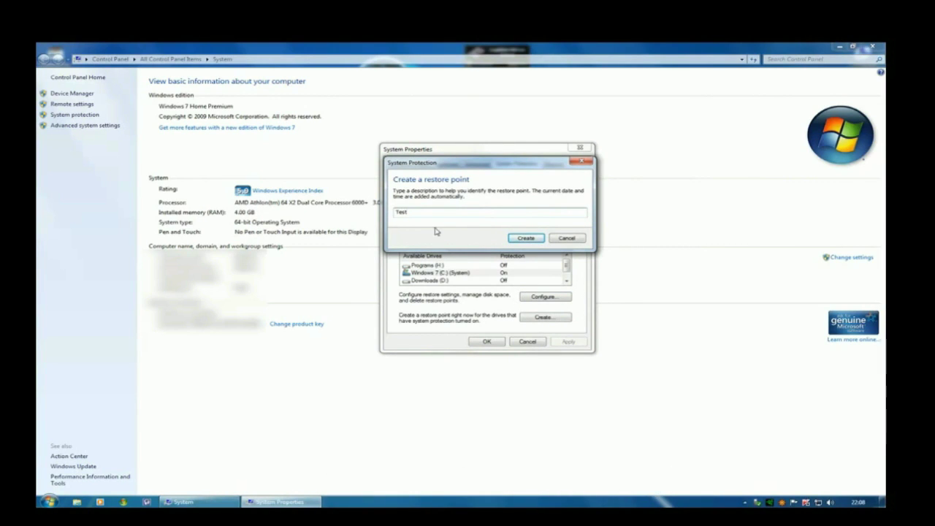
{"action": "left_click", "coordinate": [525, 239]}
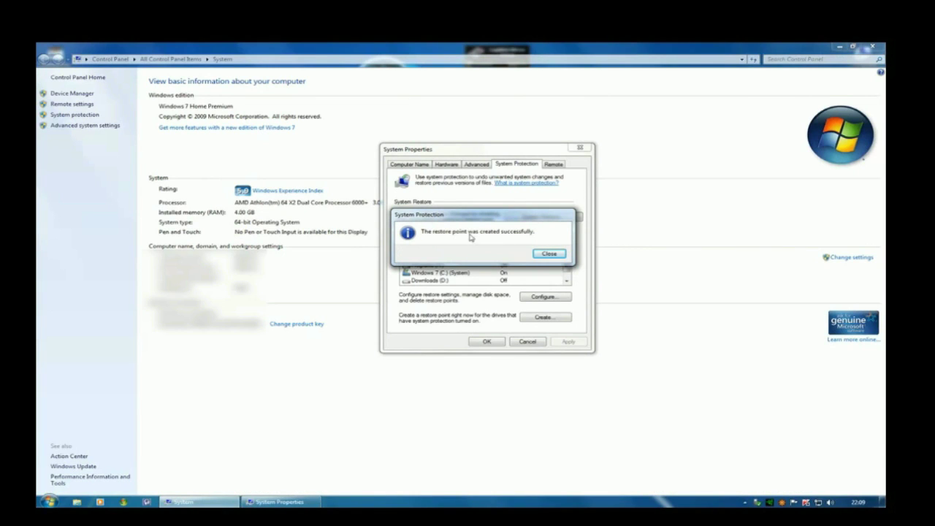
{"action": "left_click", "coordinate": [550, 253]}
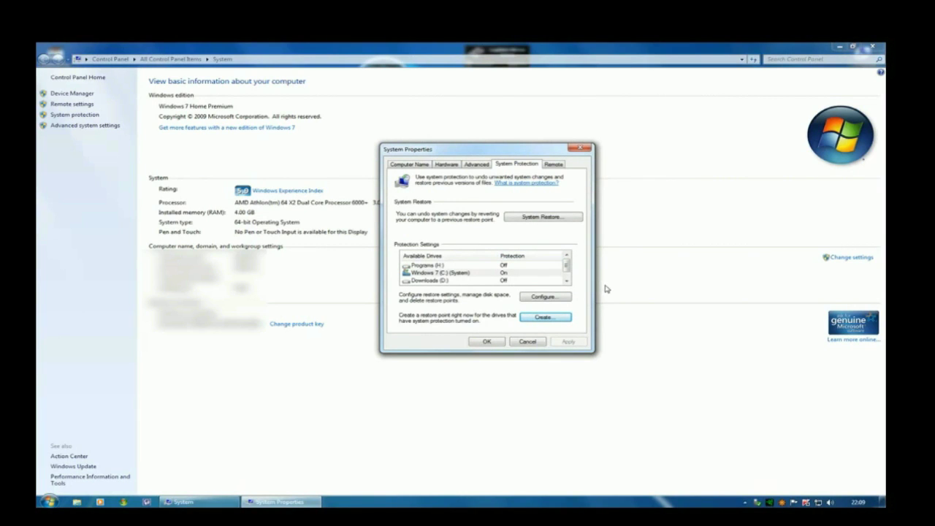
Step: Close System Properties and the System window, then launch System Restore from Accessories > System Tools
{"action": "left_click", "coordinate": [486, 341]}
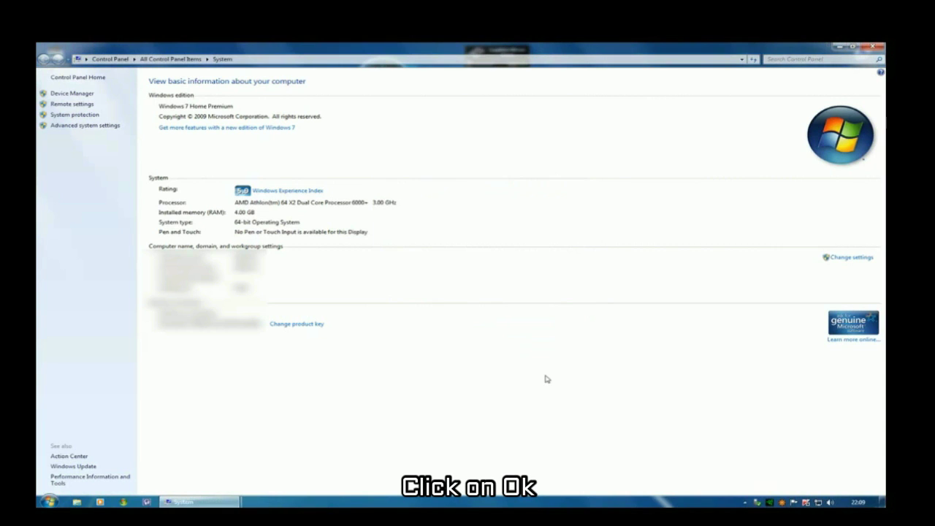
{"action": "left_click", "coordinate": [874, 47]}
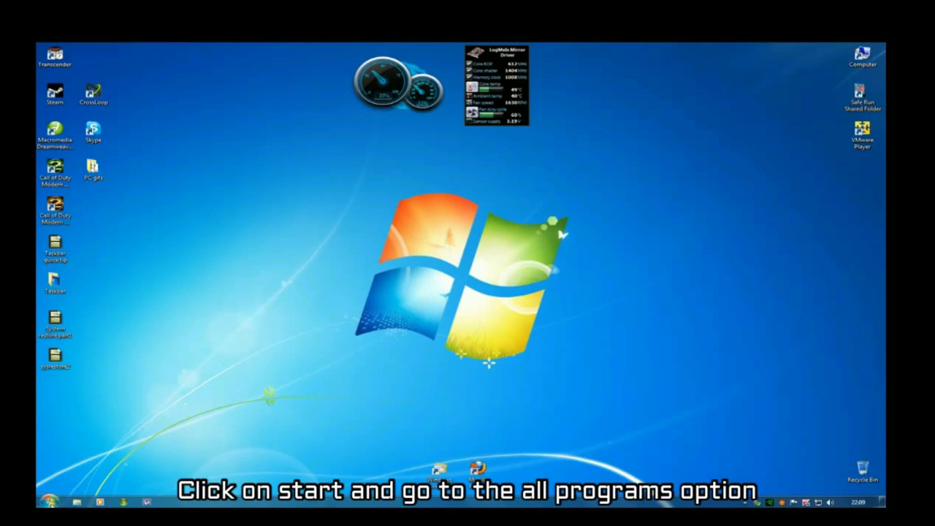
{"action": "left_click", "coordinate": [49, 502]}
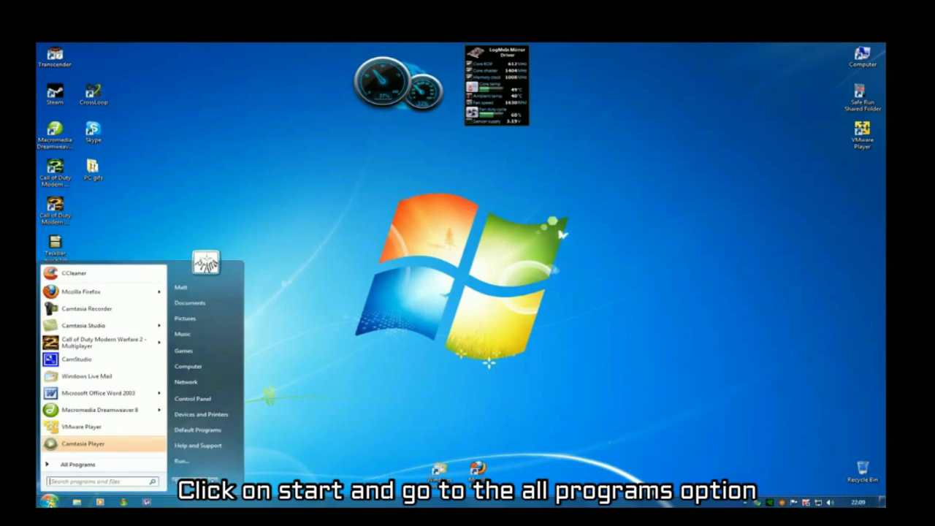
{"action": "left_click", "coordinate": [74, 465]}
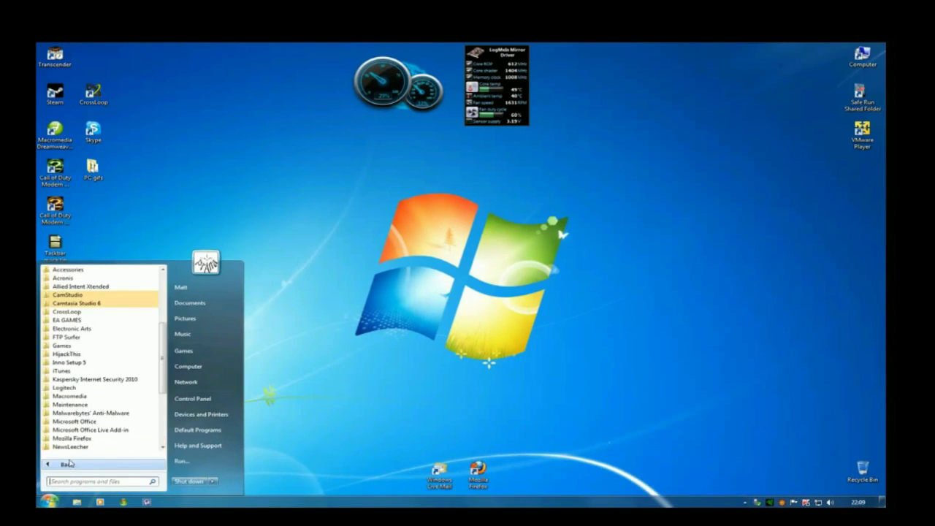
{"action": "left_click", "coordinate": [67, 269]}
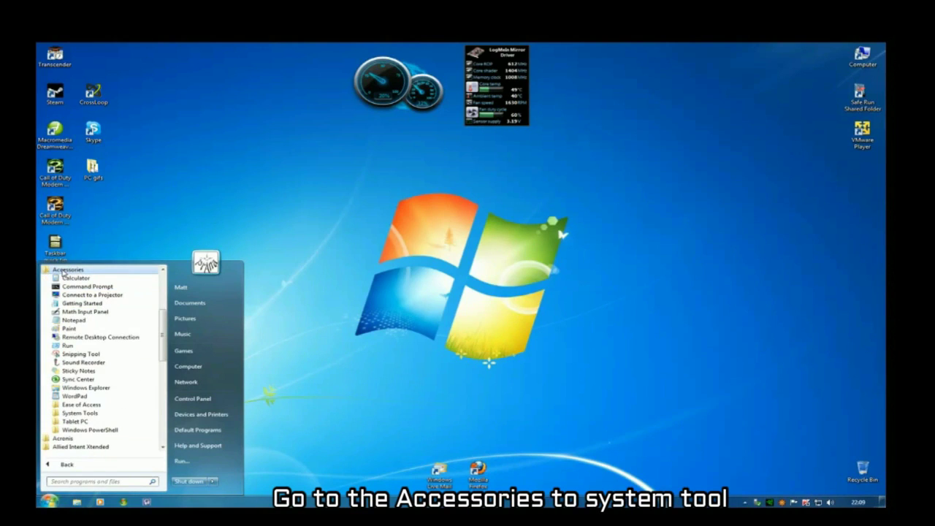
{"action": "left_click", "coordinate": [93, 413]}
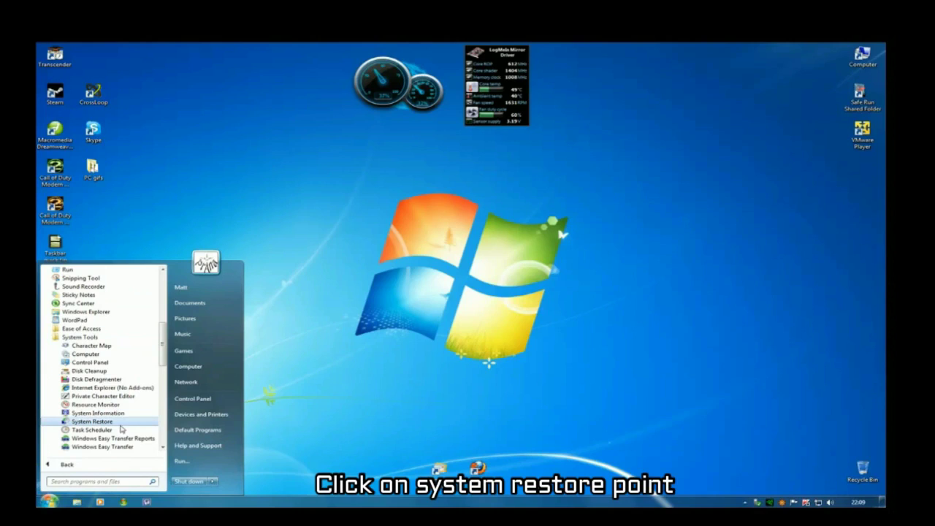
{"action": "left_click", "coordinate": [101, 424]}
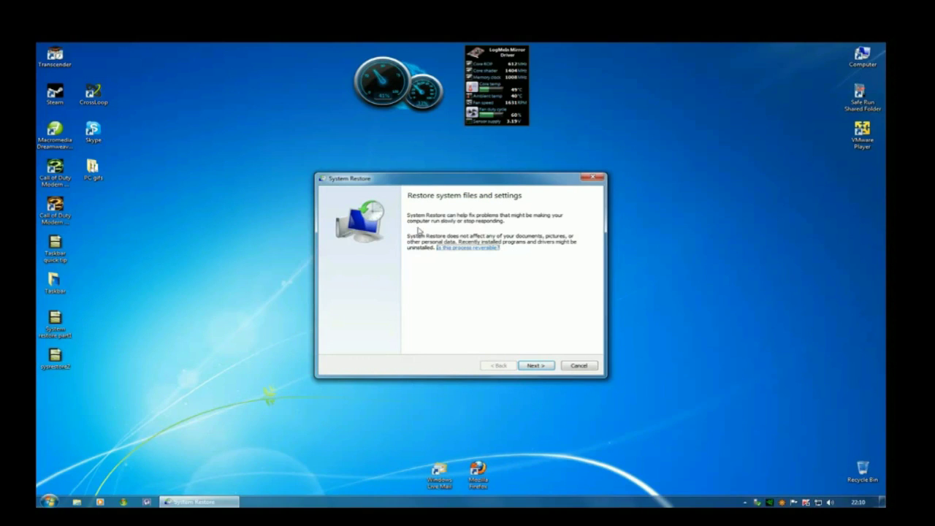
Step: Show more restore points in System Restore and select the 'Test' point
{"action": "left_click", "coordinate": [542, 366]}
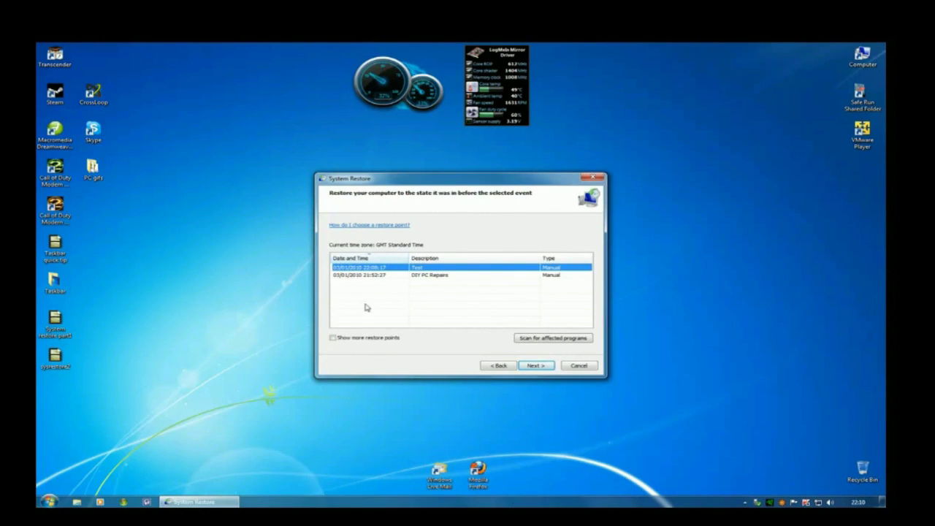
{"action": "left_click", "coordinate": [334, 339]}
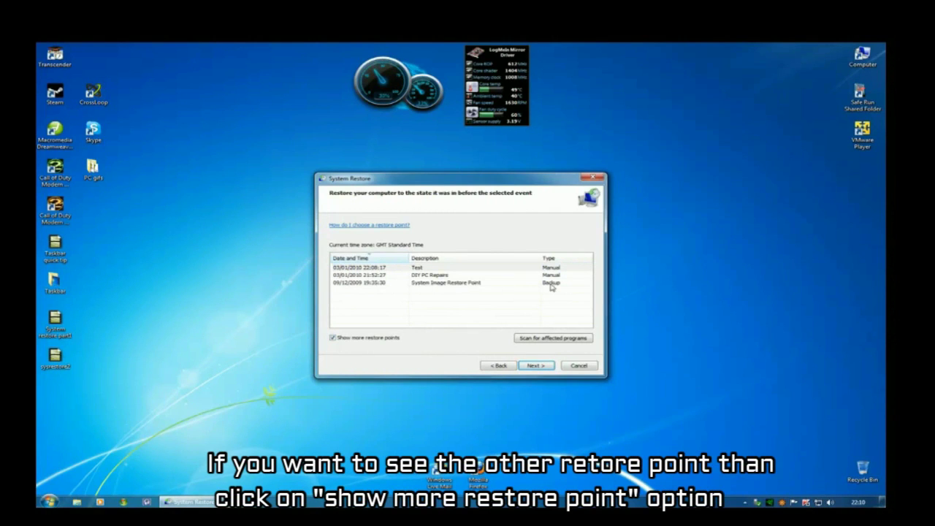
{"action": "left_click", "coordinate": [431, 269]}
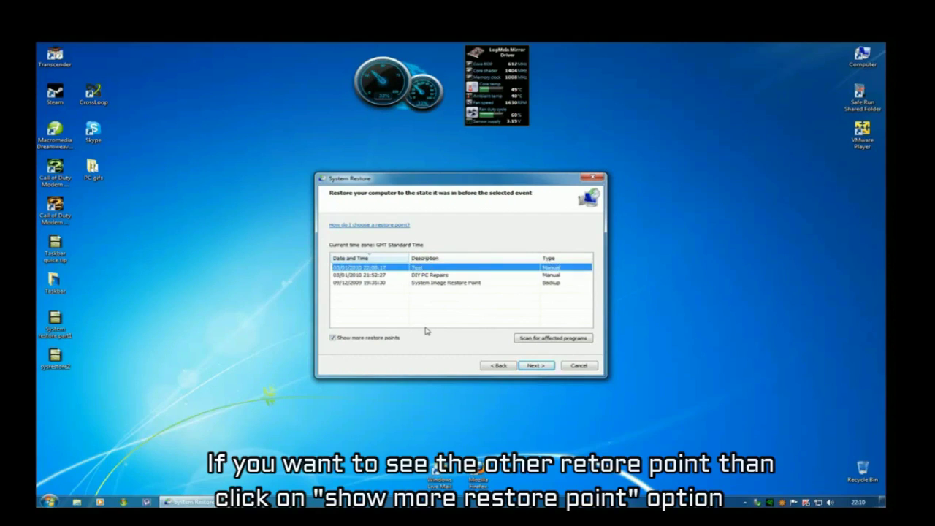